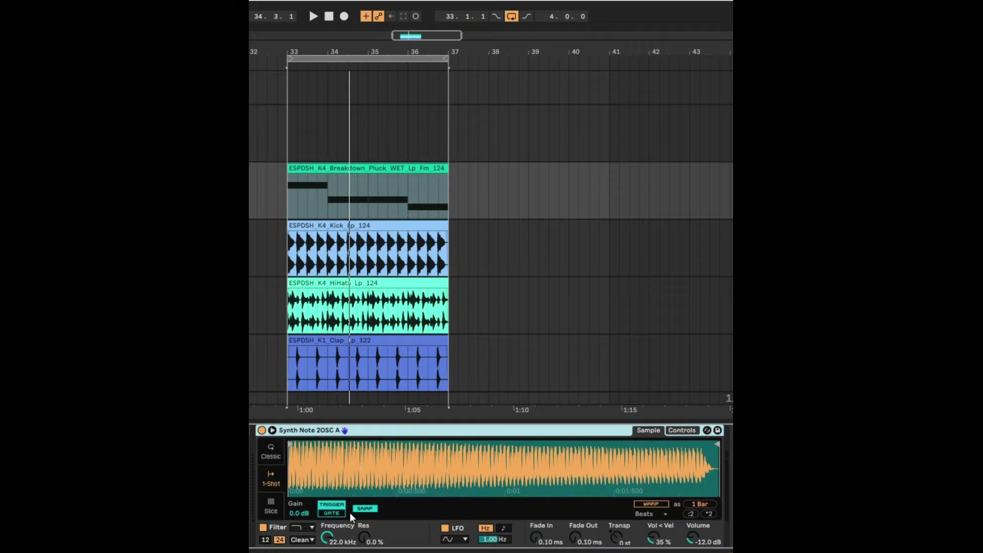
Turn on the Arpeggiator for the pluck track, keep its style at Chord Trigger, and play the loop.
left_click(367, 169)
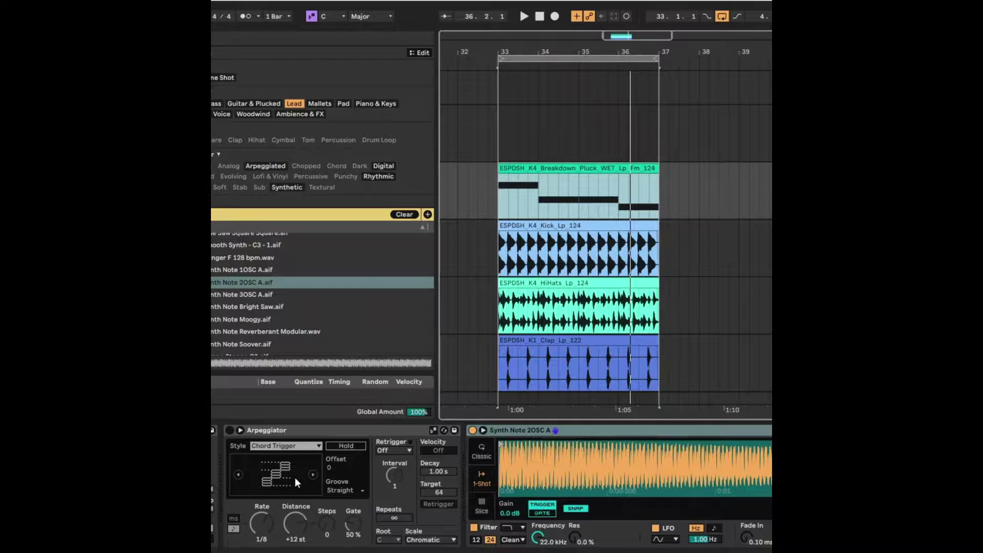
left_click(226, 431)
left_click(273, 446)
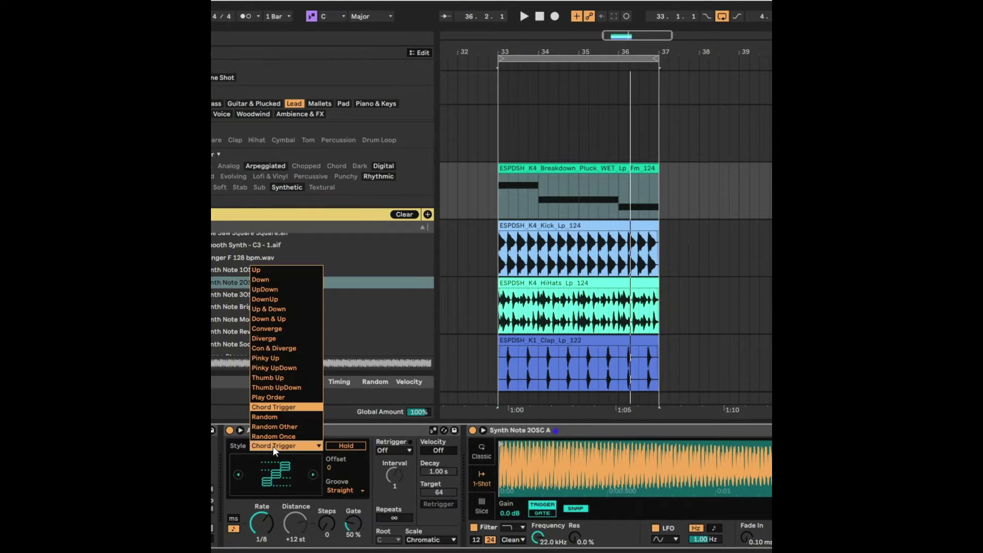
left_click(272, 446)
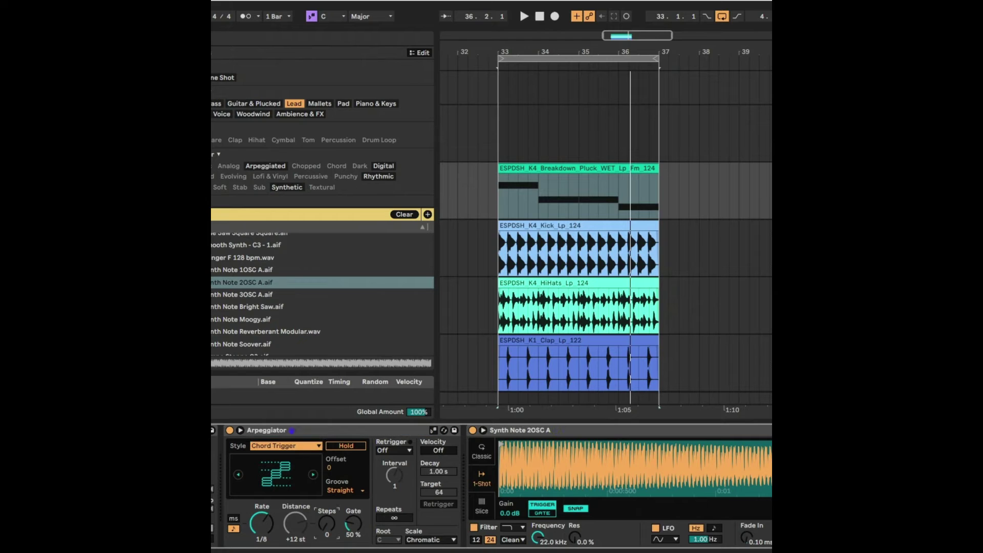
key("space")
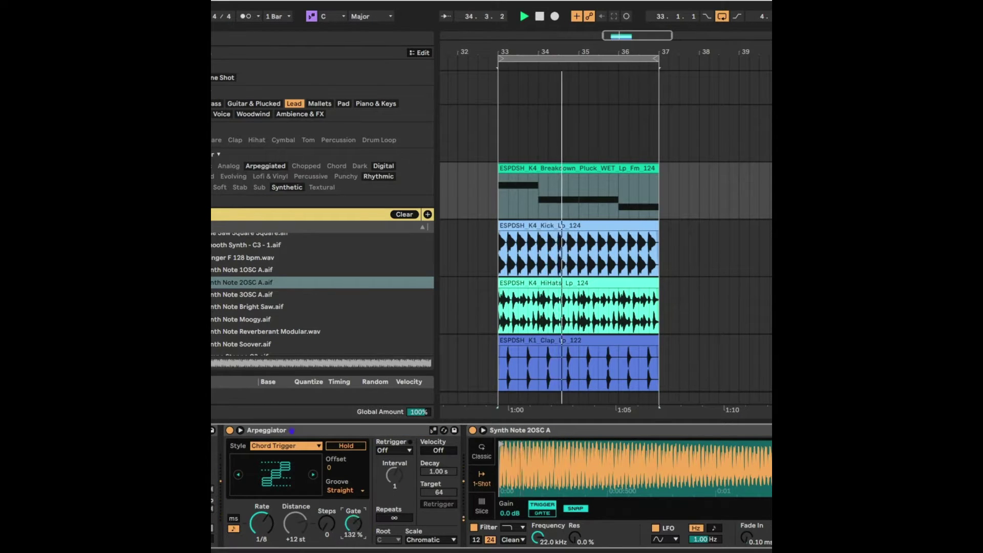
Raise the Arpeggiator's Gate to 135% and its Steps to 3.
left_click_drag(352, 523, 352, 482)
left_click_drag(328, 527, 329, 521)
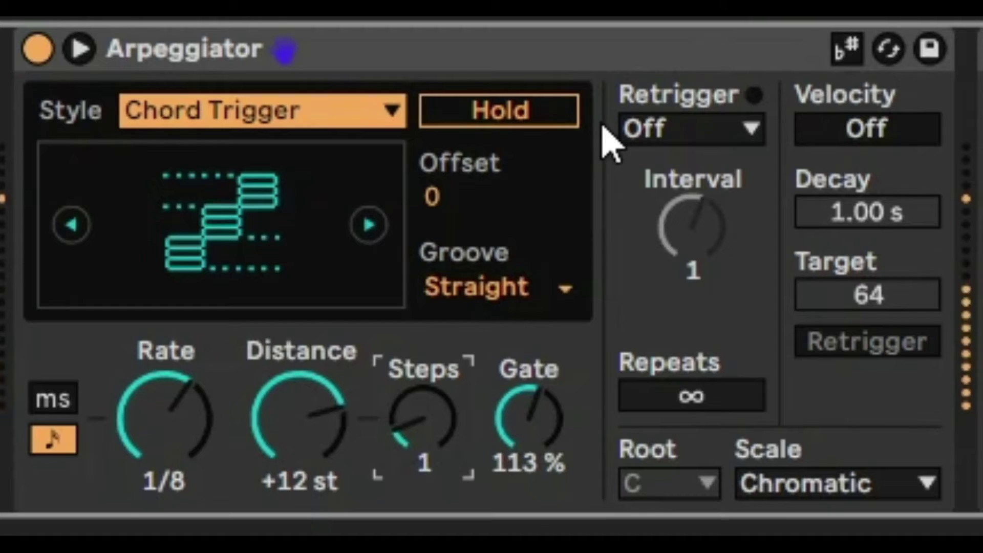
key("Up")
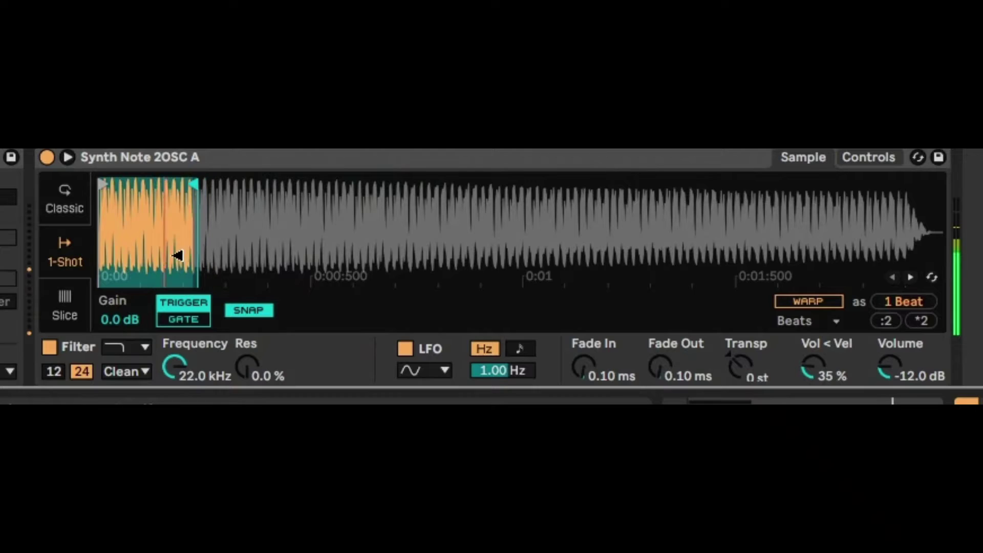
Try shorter and longer playback lengths for the Synth Note 2OSC A sample by moving its end point.
left_click_drag(176, 254, 139, 255)
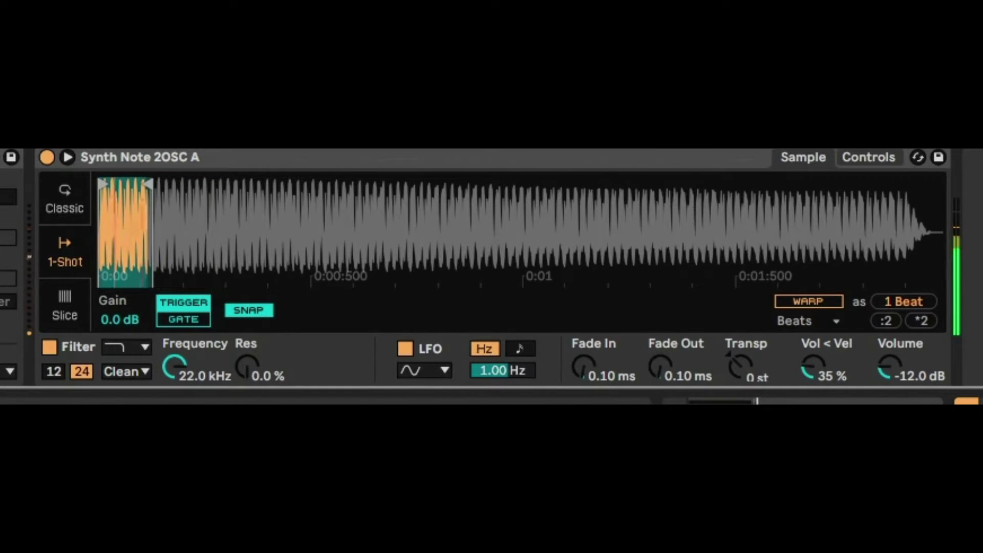
mouse_move(149, 182)
left_mouse_down()
mouse_move(289, 179)
mouse_move(276, 178)
left_mouse_up()
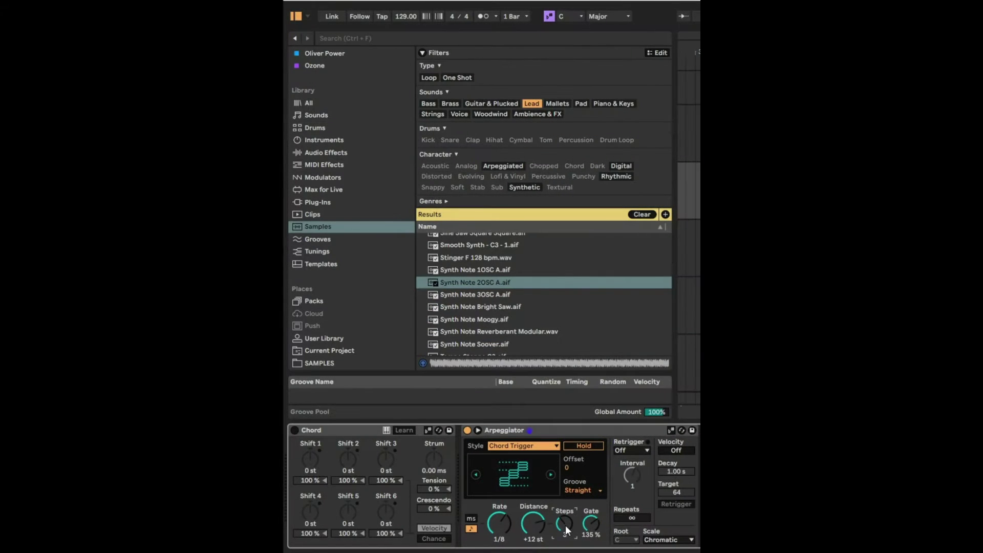
Turn on the Chord device and set its Shift 1 to -12 st.
left_click(295, 430)
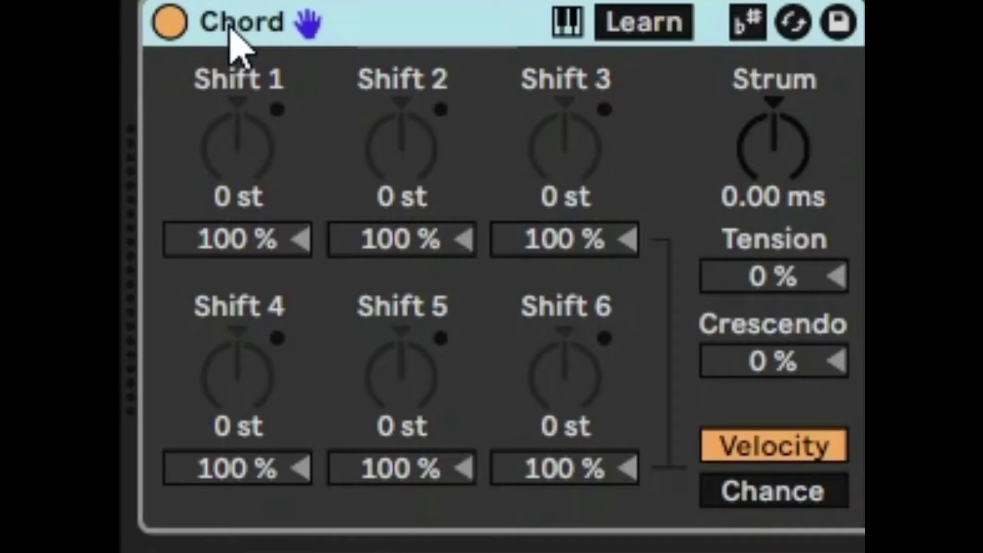
left_click(239, 172)
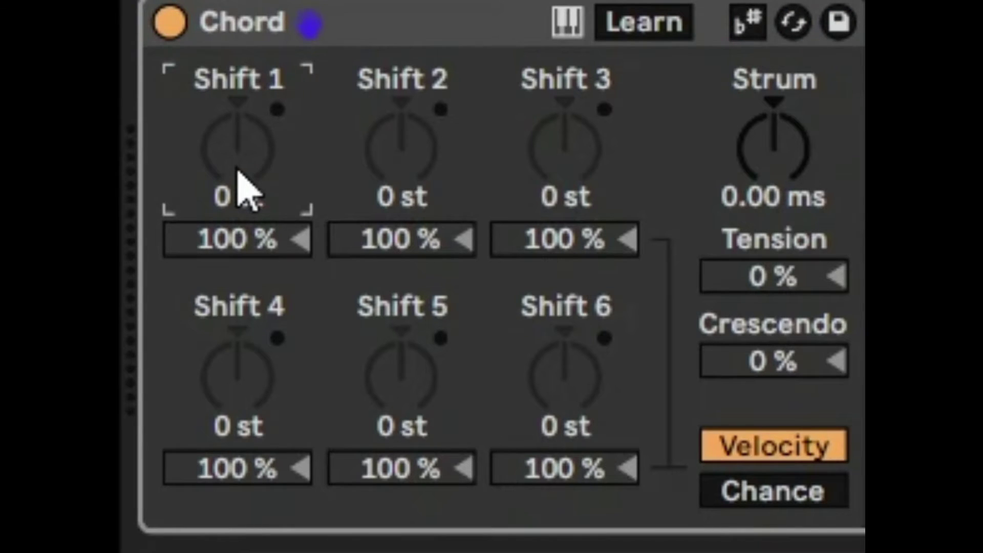
type("-12")
key("Return")
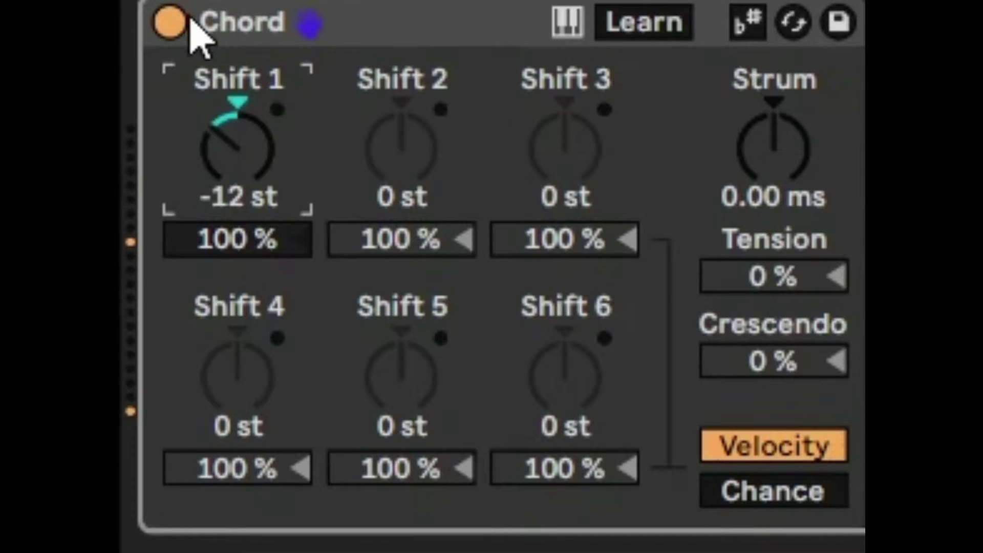
Compare the sound with the Chord device bypassed and re-enabled, and raise Shift 1 to +12 st.
left_click(172, 30)
left_click(172, 30)
left_click_drag(237, 149, 237, 87)
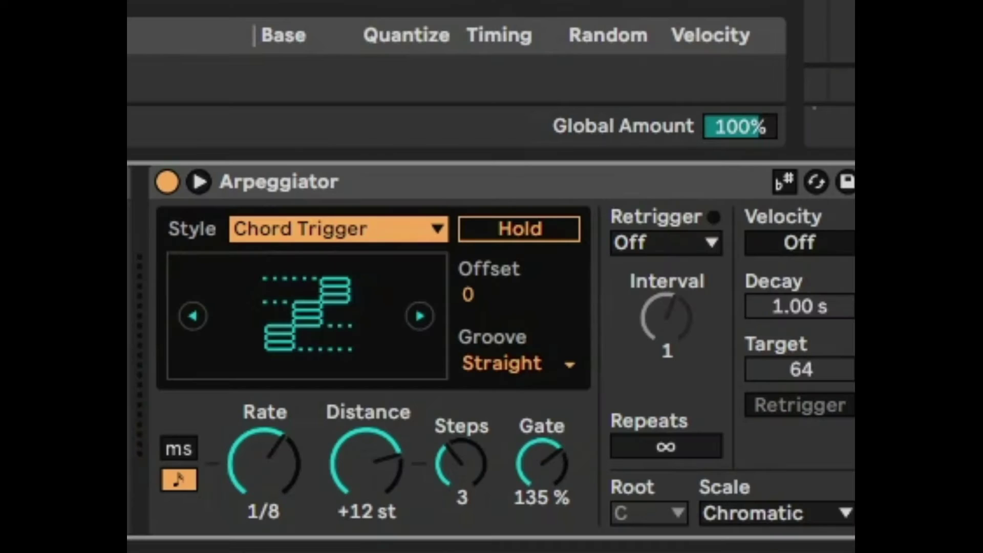
Reset the Arpeggiator's Distance to 0 st and play the loop.
left_click(360, 455)
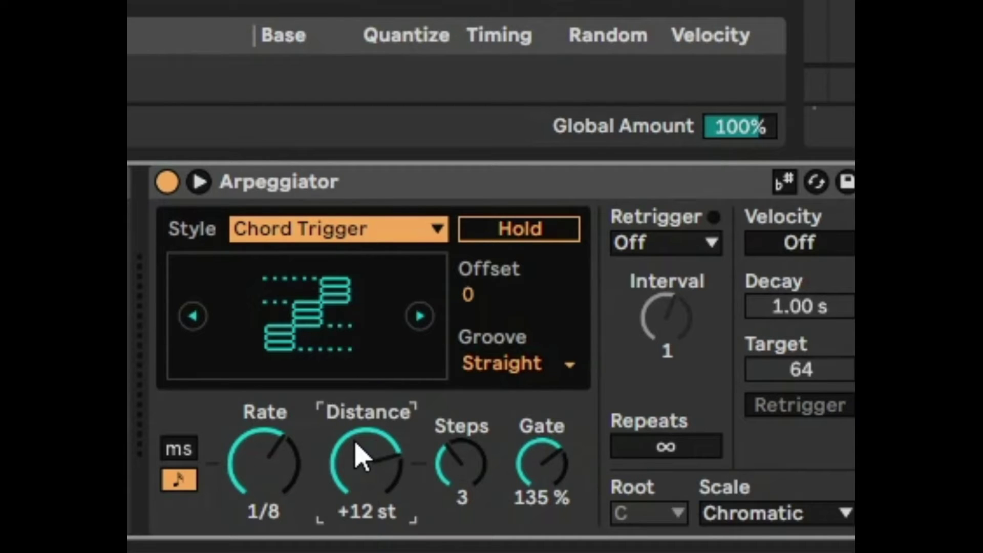
key("Delete")
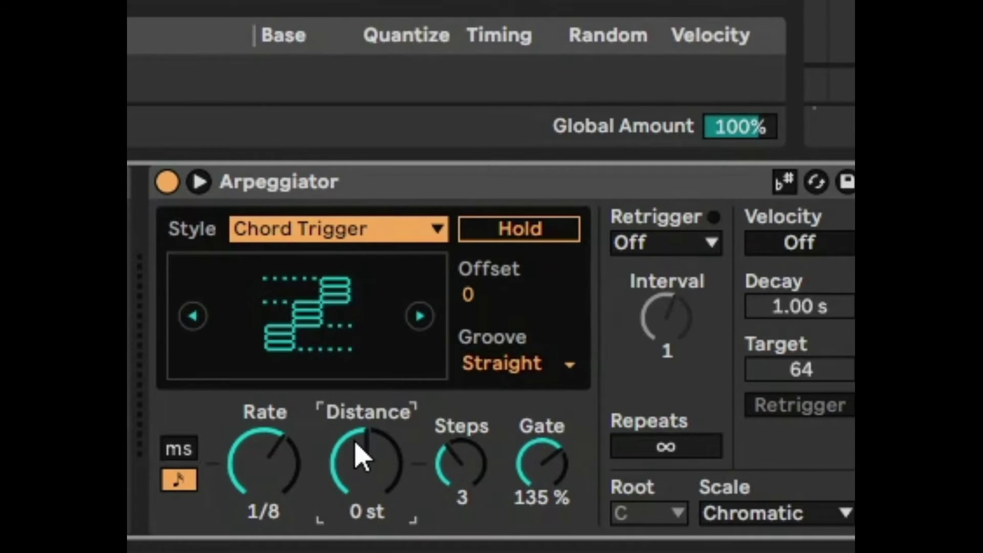
key("space")
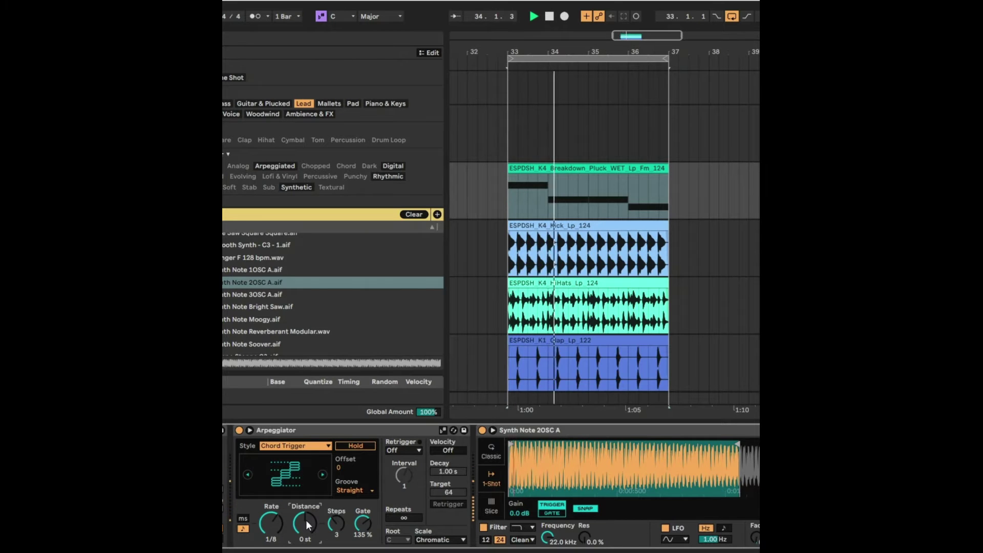
Lower the sampler's filter frequency to 6.60 kHz and raise the Arpeggiator's Distance to +12 st.
left_click_drag(549, 537, 549, 552)
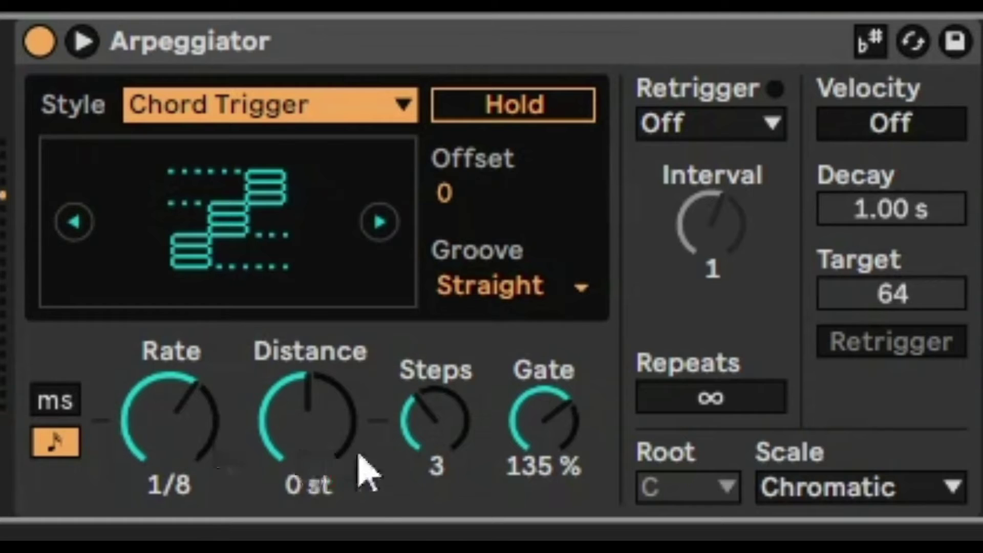
mouse_move(298, 456)
left_mouse_down()
mouse_move(298, 441)
mouse_move(298, 451)
left_mouse_up()
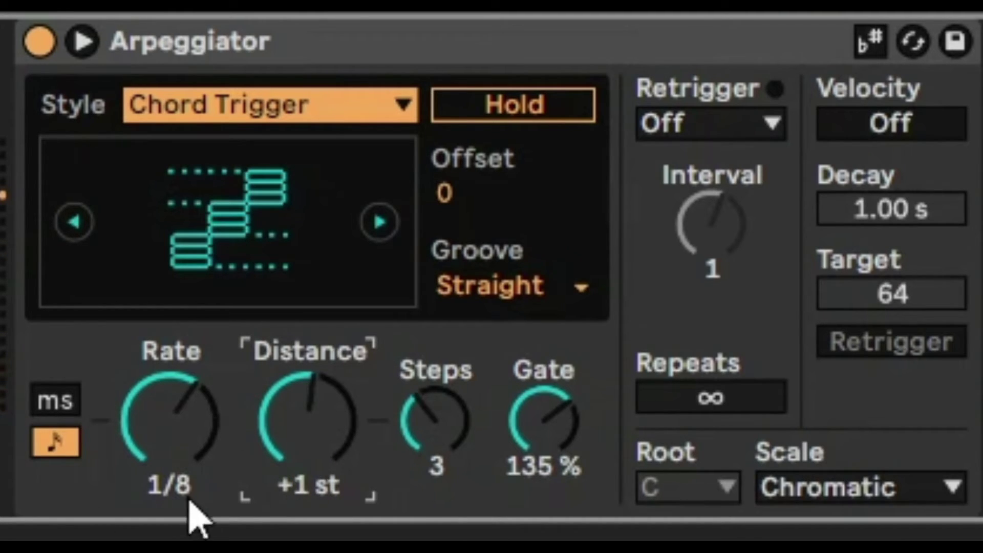
left_click_drag(313, 453, 313, 409)
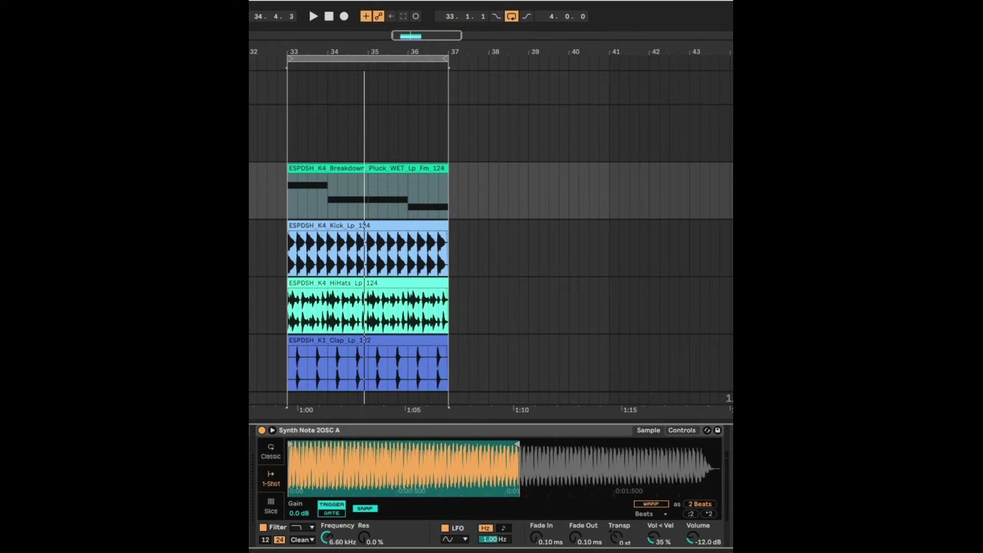
Group the Chord, Arpeggiator and sampler devices into an Instrument Rack and show its macro controls.
key("ctrl+a")
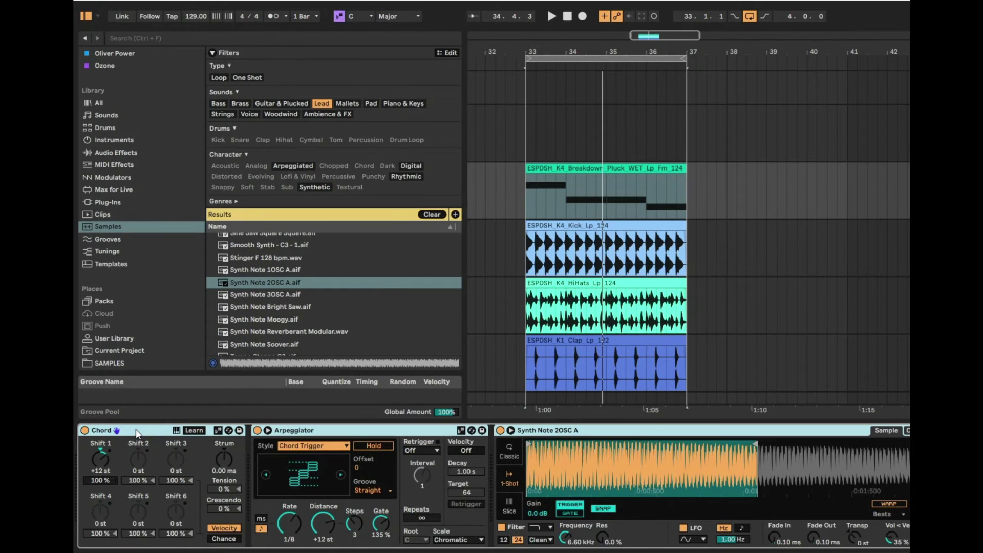
key("ctrl+g")
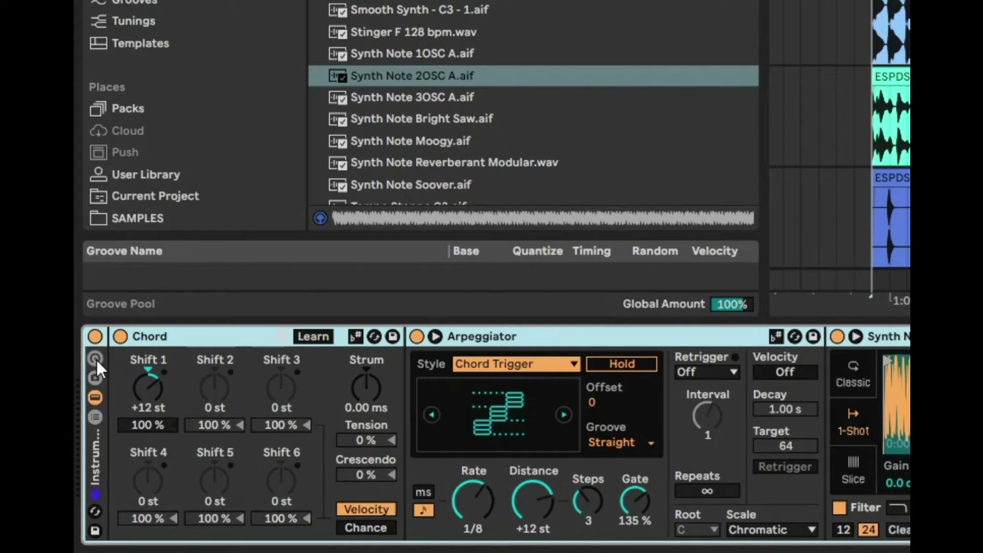
left_click(85, 442)
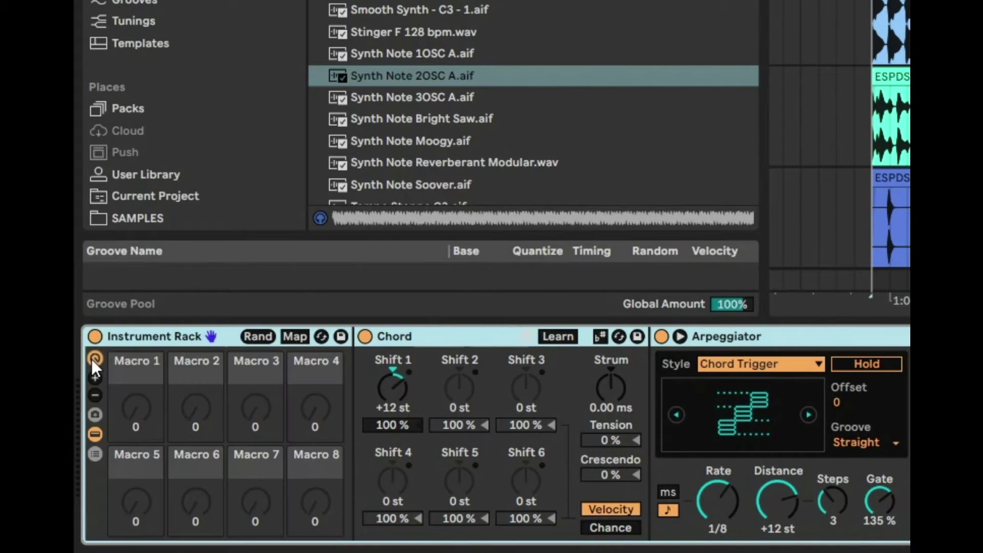
Map Chord Shift 1, the sampler's filter frequency and the Arpeggiator's Rate to Macros 1, 2 and 3.
left_click(297, 335)
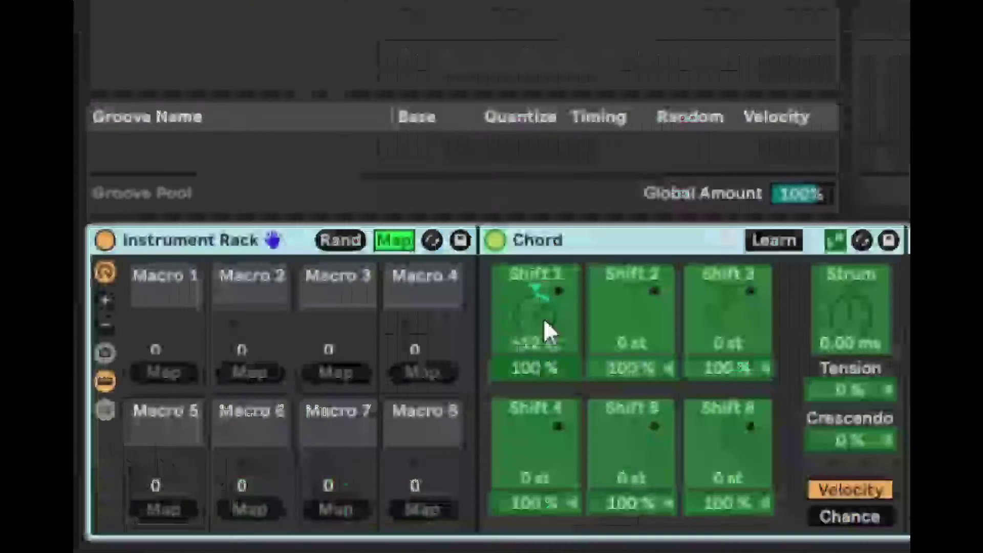
left_click(544, 320)
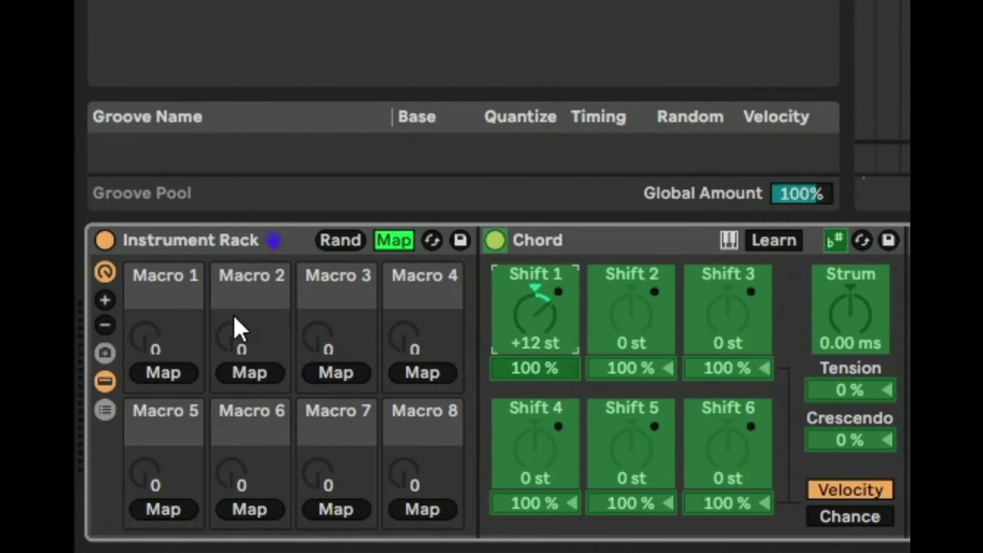
left_click(163, 373)
left_click(829, 533)
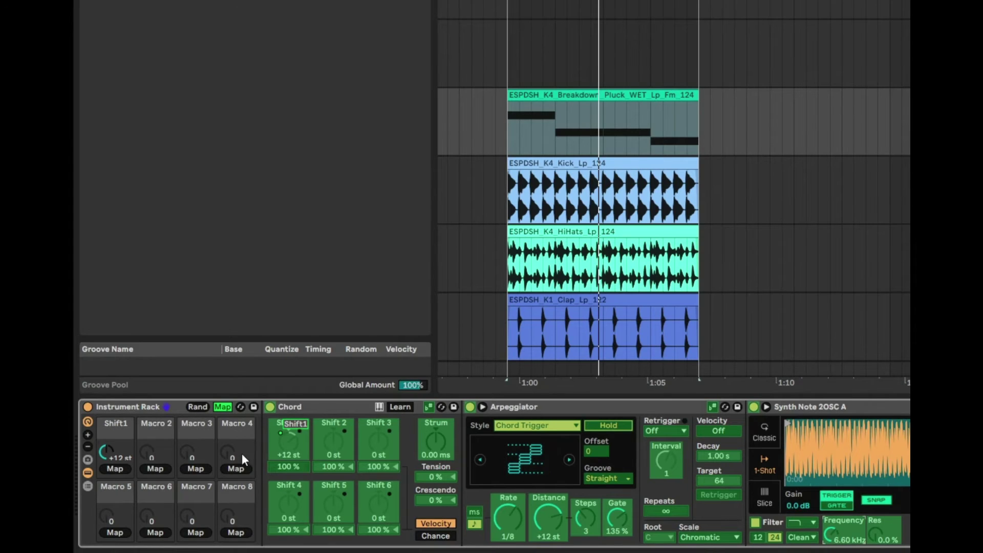
left_click(155, 467)
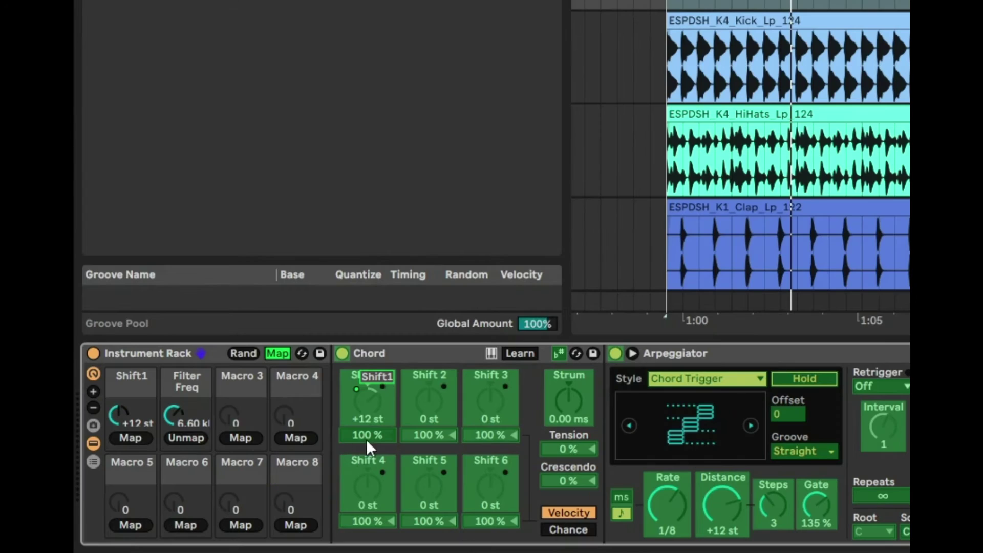
left_click(671, 514)
left_click(240, 437)
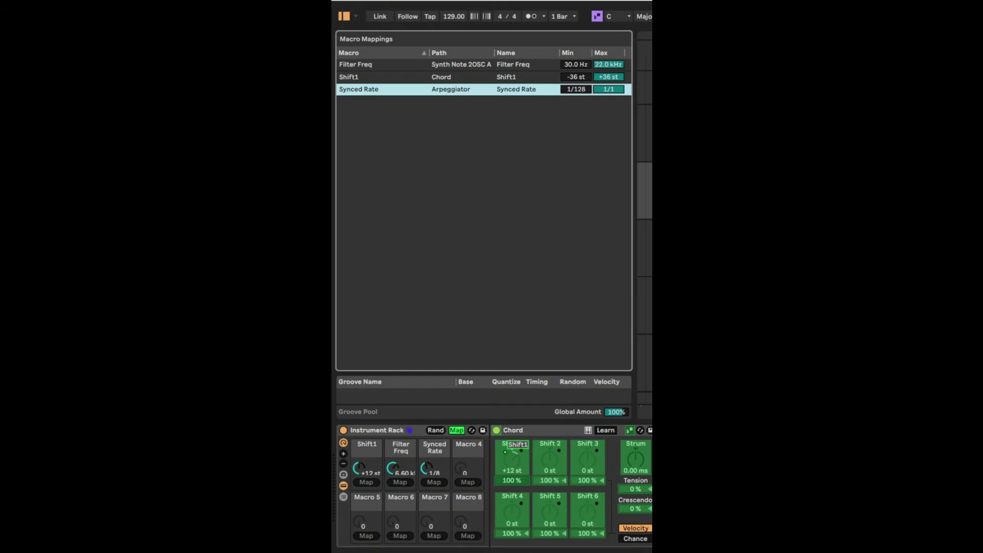
Limit the Synced Rate mapping to 1/8 minimum and 1/16 maximum, and the Transp. Dist. mapping to 0 st and +12 st.
left_click_drag(573, 92, 600, 110)
left_click_drag(849, 380, 849, 404)
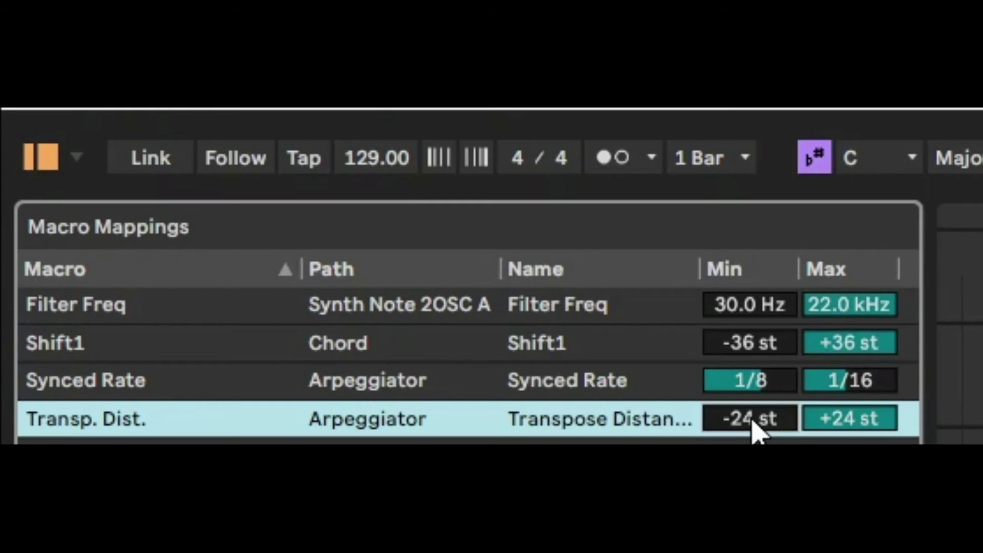
left_click(753, 424)
type("0")
key("Return")
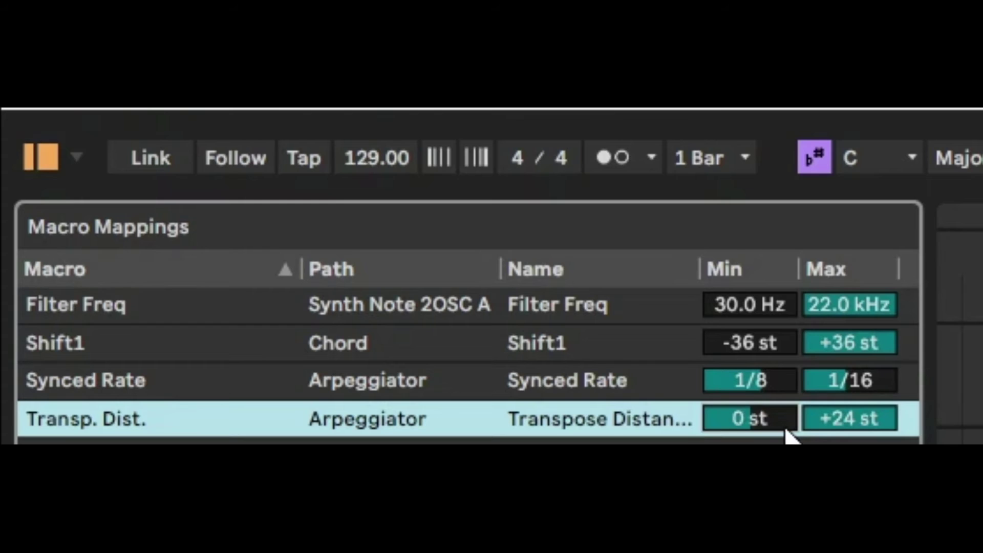
left_click(833, 422)
type("12")
key("Return")
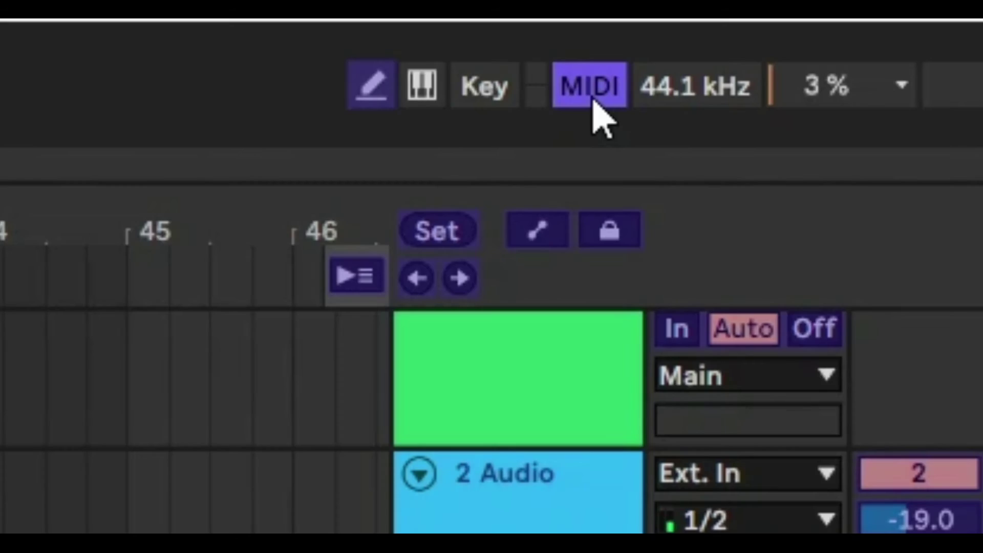
Enter MIDI mapping mode, assign the Shift1 macro to controller 16/21, and select the Filter Freq macro for assignment.
left_click(601, 92)
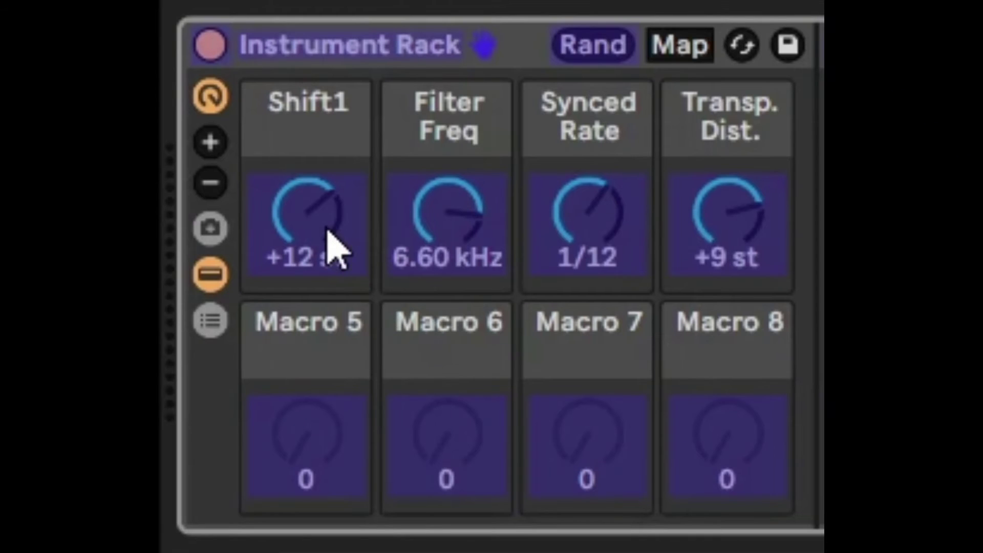
left_click(317, 245)
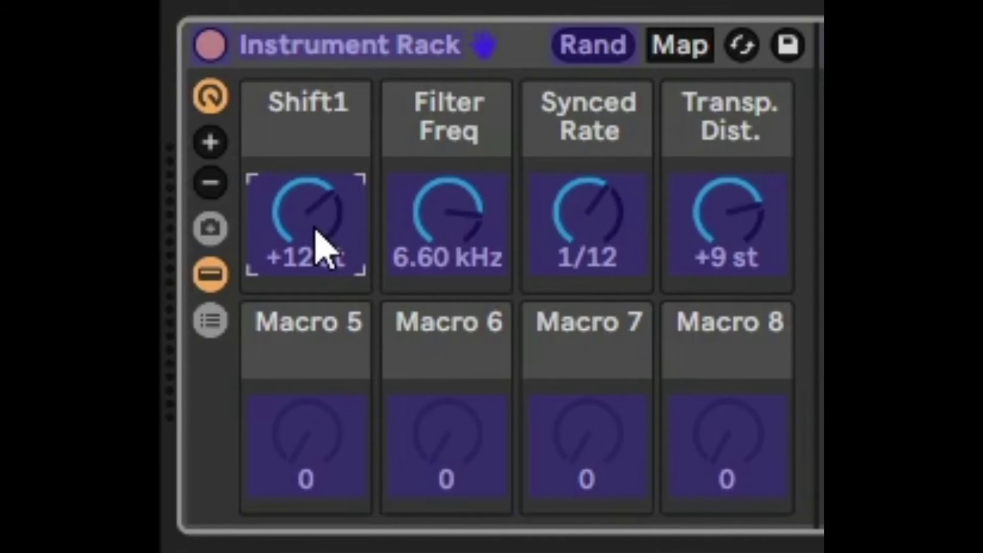
type("16/21")
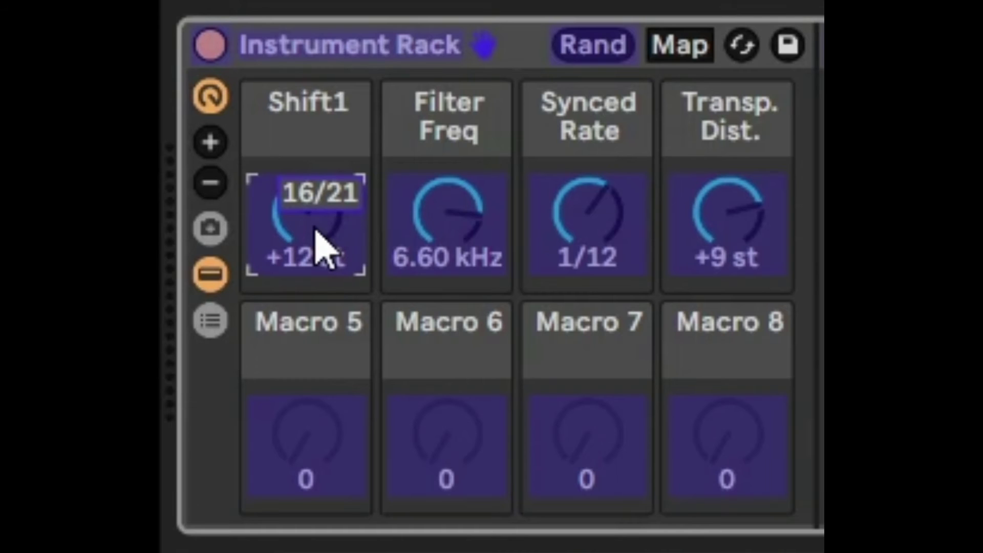
left_click(449, 243)
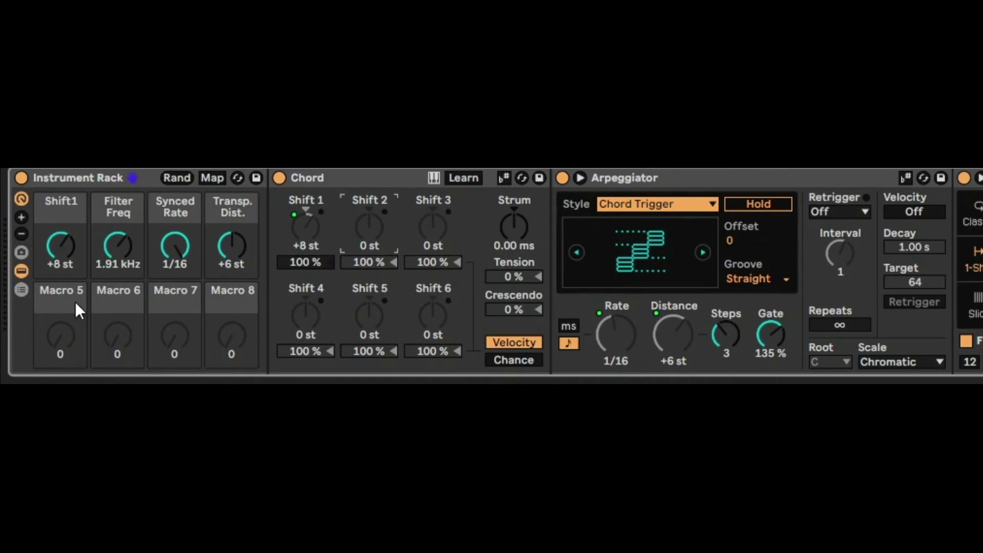
Set the Synced Rate macro to 1/8 and raise the Transp. Dist. macro to +12 st.
left_click(175, 245)
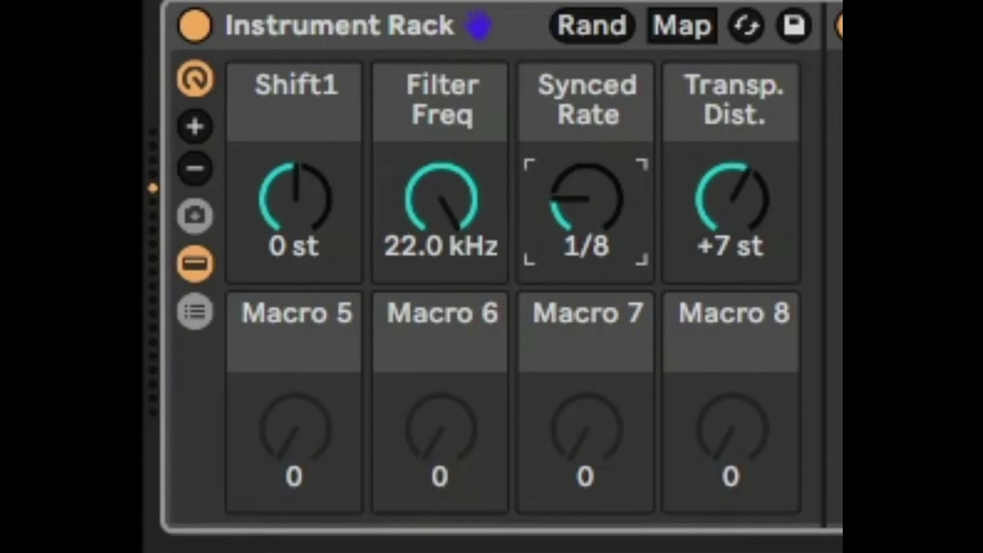
left_click_drag(767, 241, 768, 225)
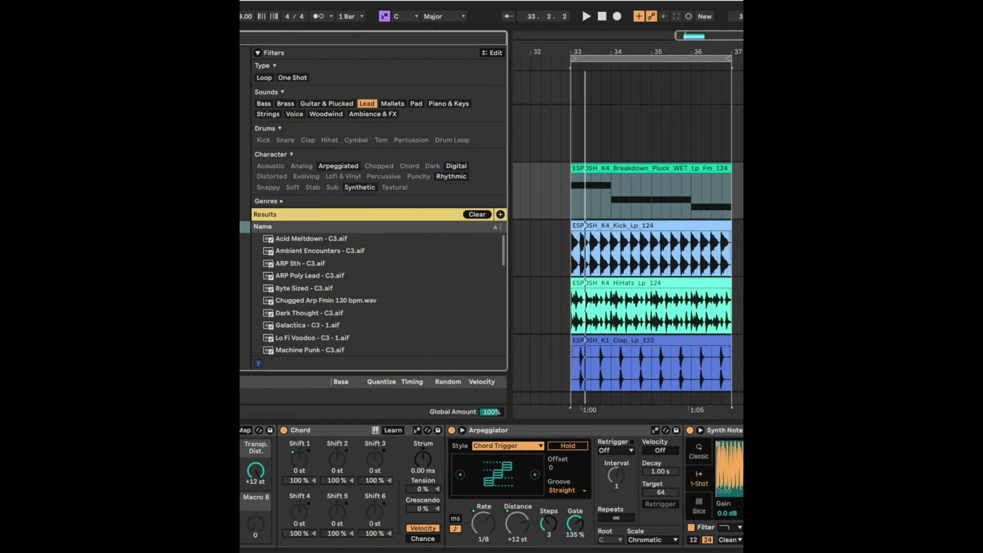
Search the audio effects for "rever" and add Hybrid Reverb after the sampler in the rack.
type("syn")
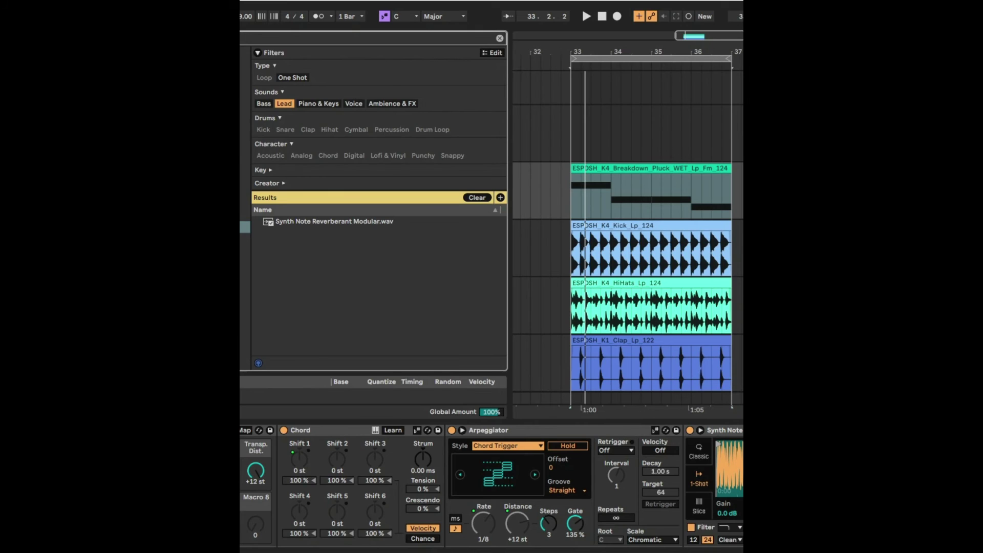
left_click(244, 152)
left_click(301, 145)
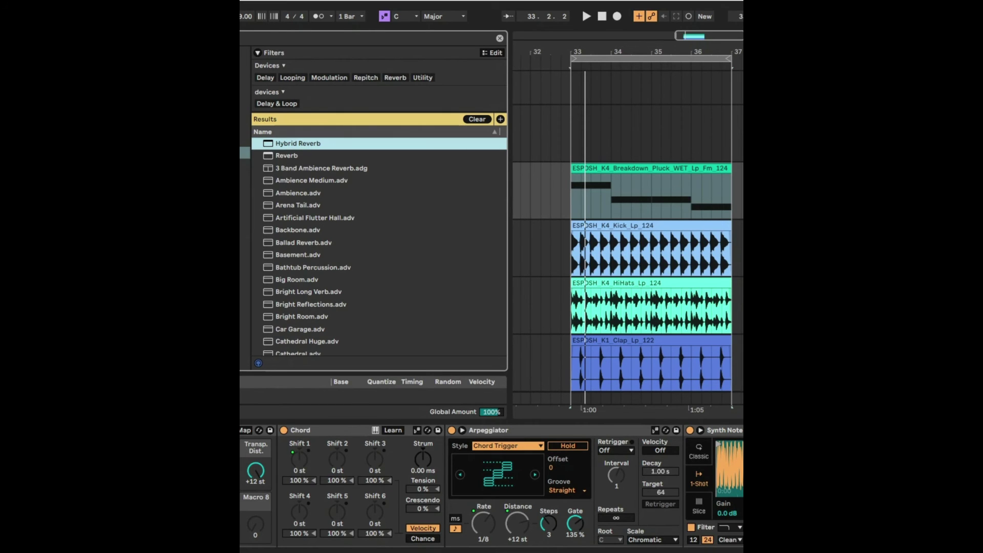
key("Return")
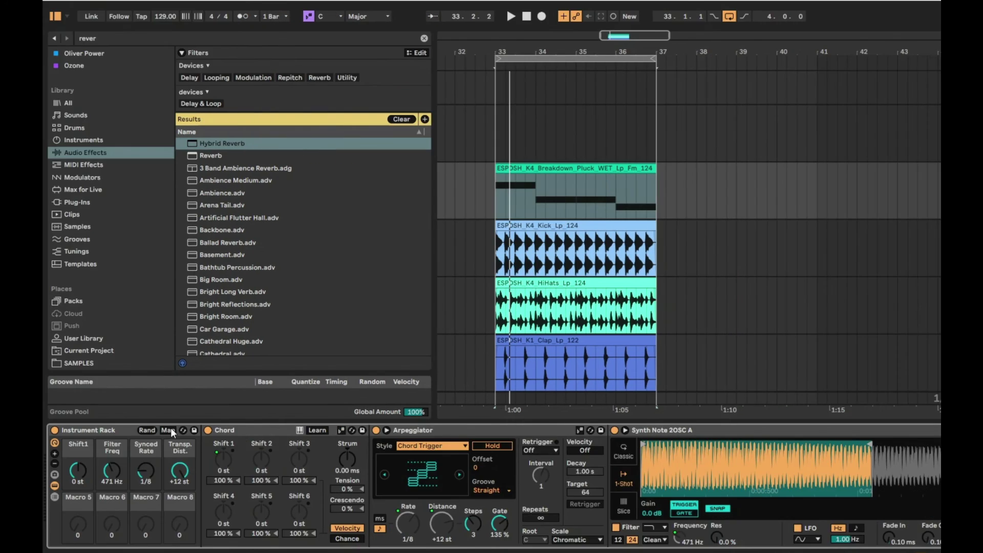
Map the Hybrid Reverb's Dry/Wet to Macro 5 of the Instrument Rack and leave macro mapping mode.
left_click(246, 430)
scroll(567, 484, "right", 5)
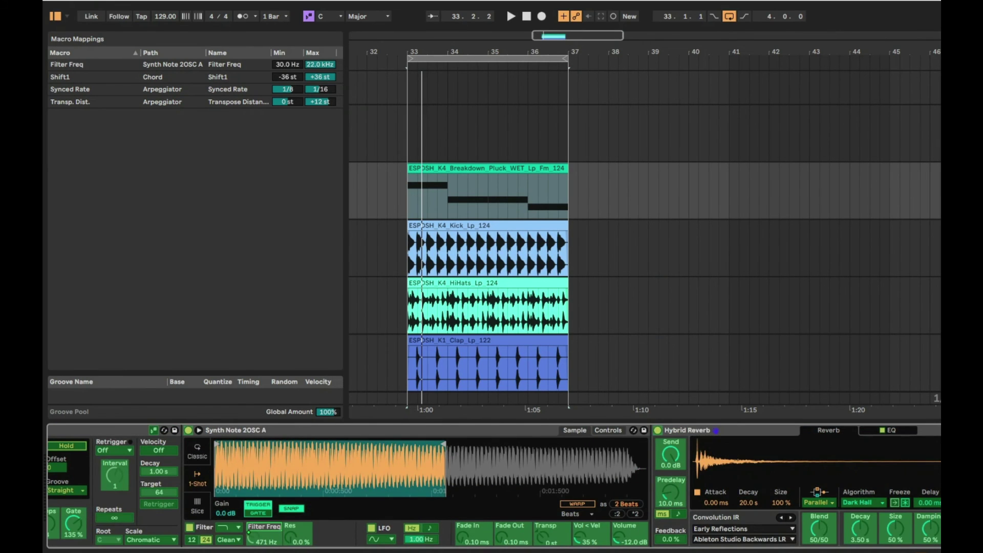
scroll(491, 484, "left", 5)
left_click(72, 524)
left_click(78, 535)
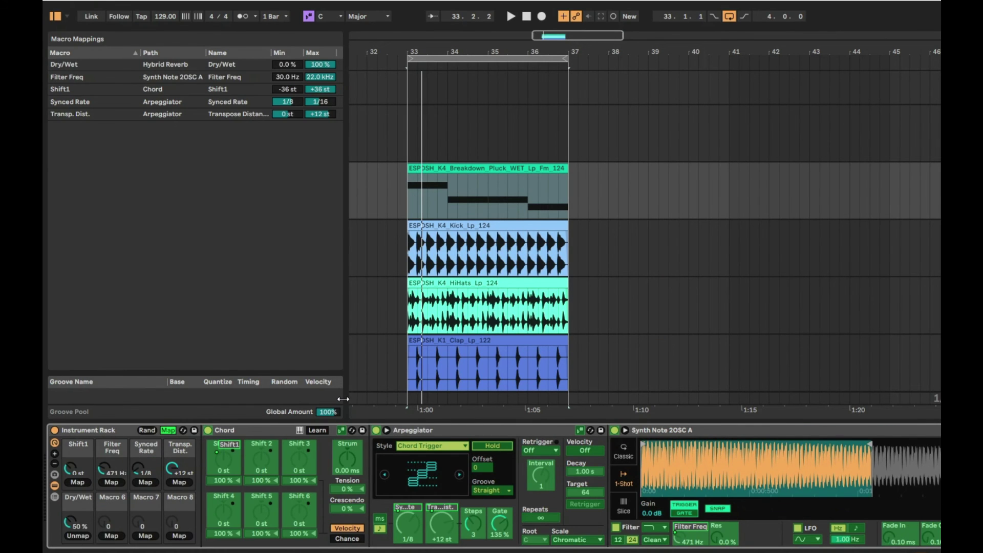
key("Escape")
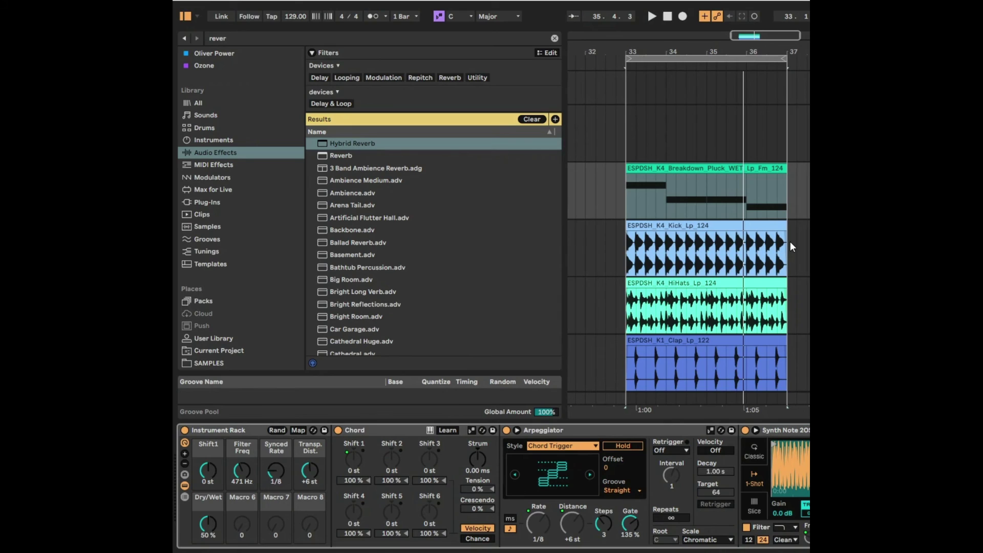